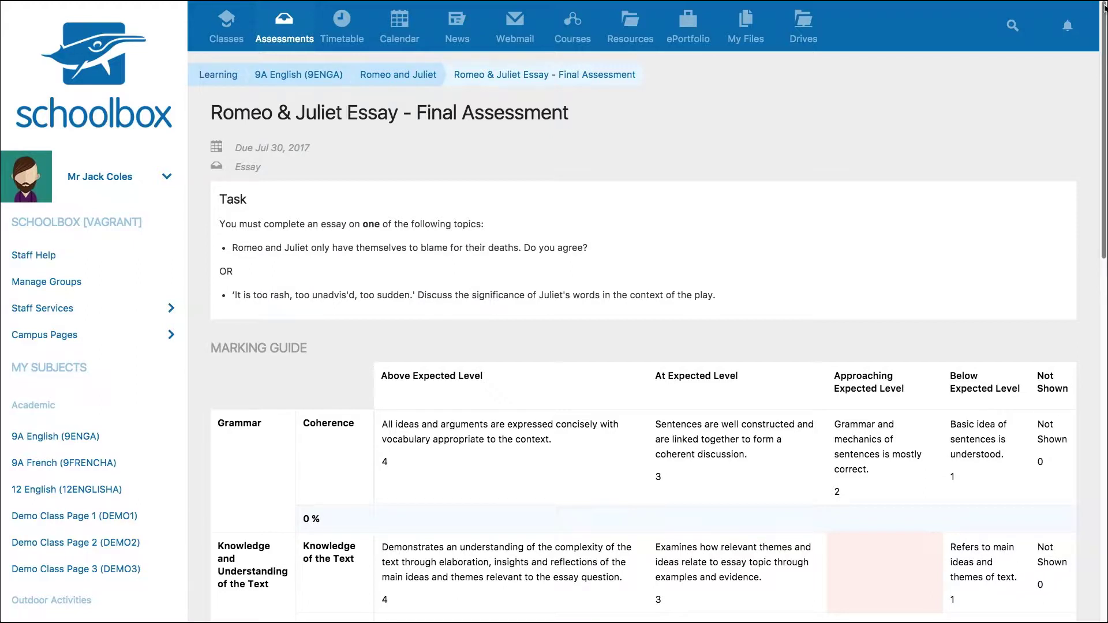
pyautogui.scroll(-2, 554, 311)
pyautogui.scroll(-1, 554, 311)
pyautogui.scroll(-1, 554, 312)
pyautogui.scroll(-1, 554, 312)
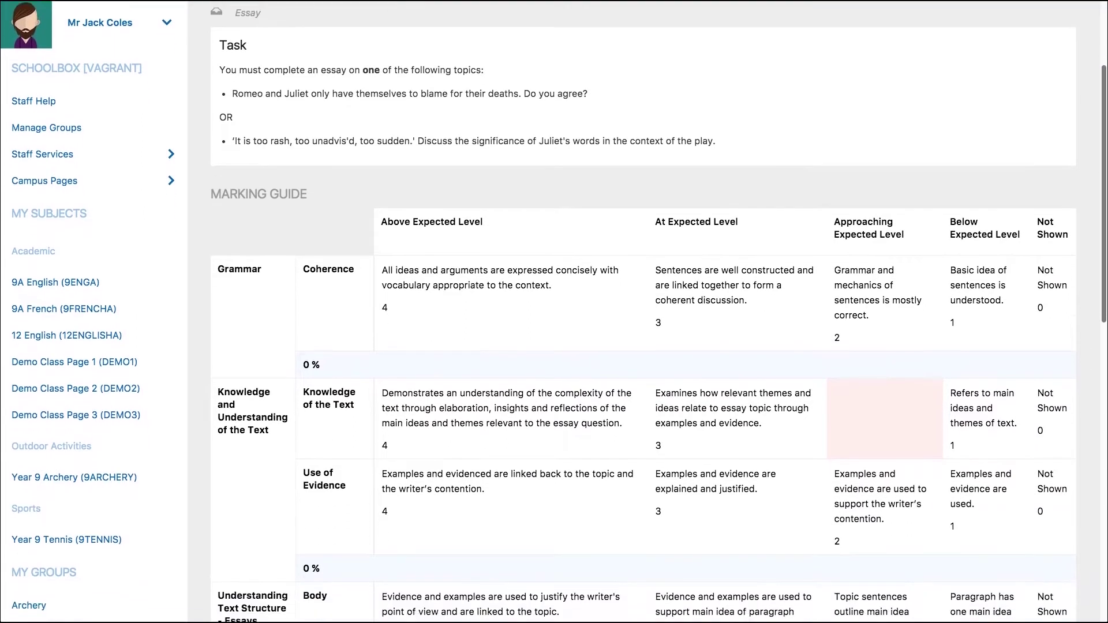
pyautogui.scroll(-1, 554, 312)
pyautogui.scroll(-1, 554, 312)
pyautogui.scroll(-1, 554, 312)
pyautogui.scroll(-1, 554, 311)
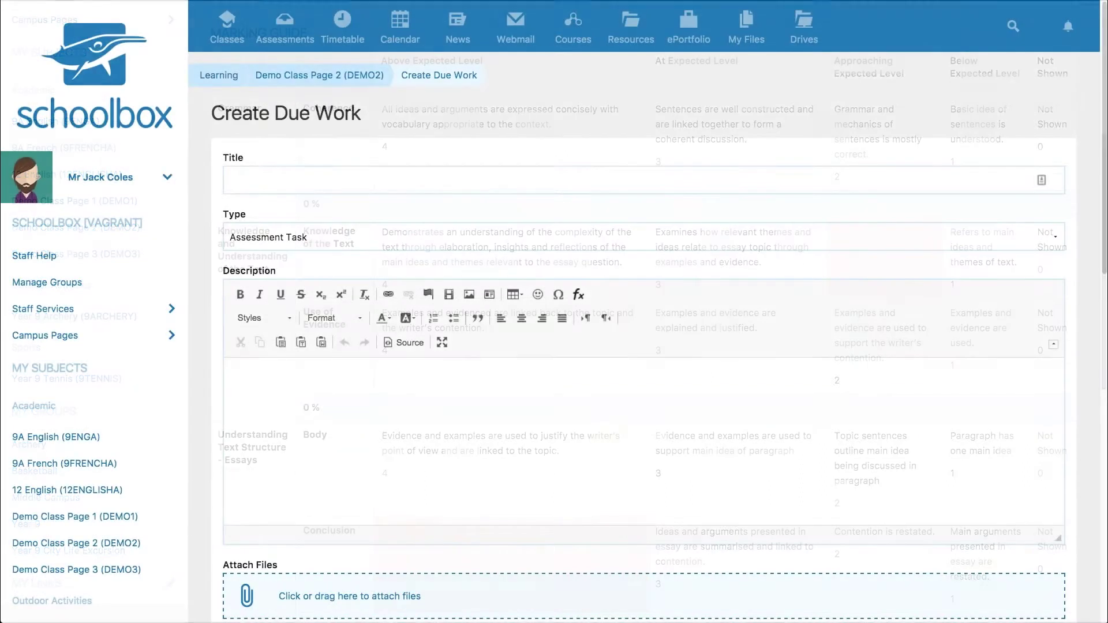
# Enter the Romeo & Juliet Essay title and paste the essay topics as the description
pyautogui.click(541, 175)
pyautogui.write('Romeo & Juliet Essay - Final Assessment')
pyautogui.click(653, 507)
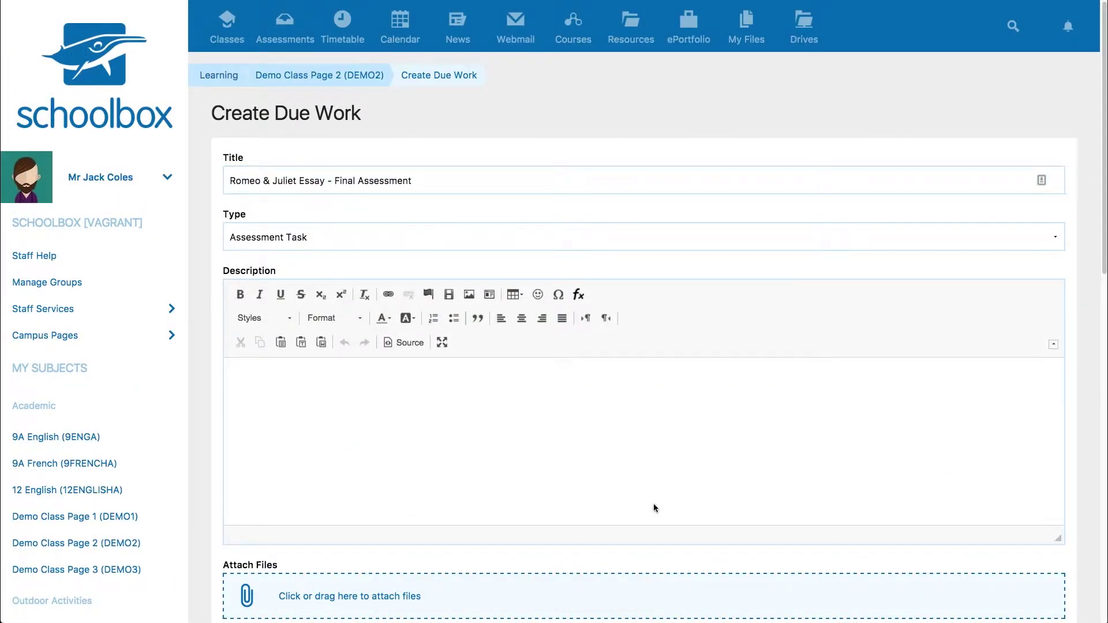
pyautogui.hotkey('ctrl', 'v')
pyautogui.scroll(-6, 640, 346)
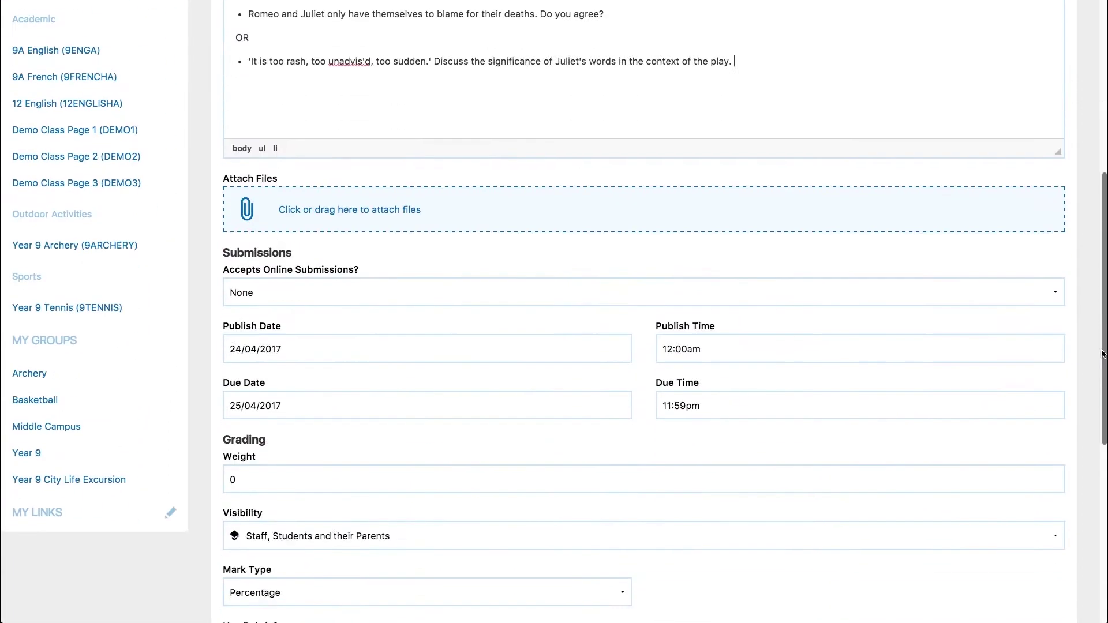
# Set the weight to 20, keep Percentage as mark type, and enable rubric marking
pyautogui.click(641, 336)
pyautogui.write('20')
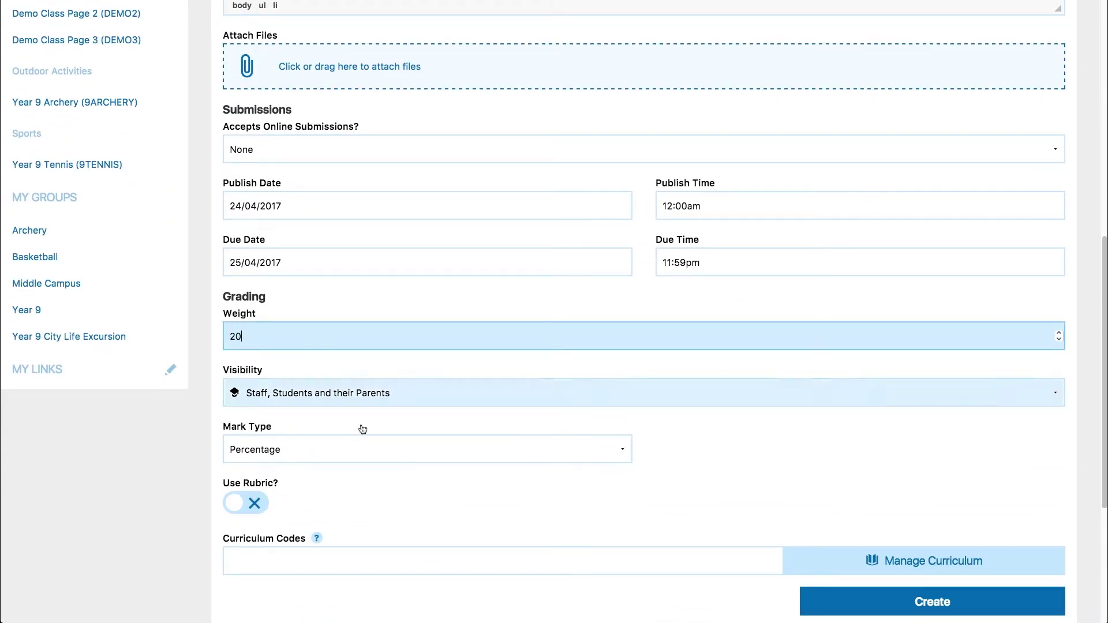
pyautogui.click(398, 449)
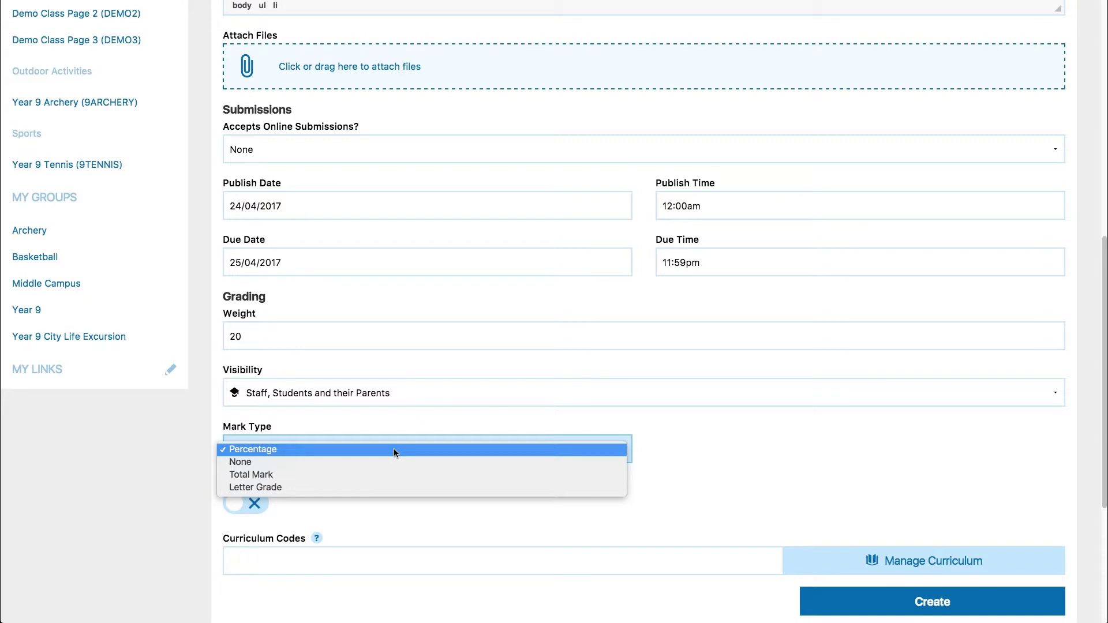
pyautogui.click(393, 448)
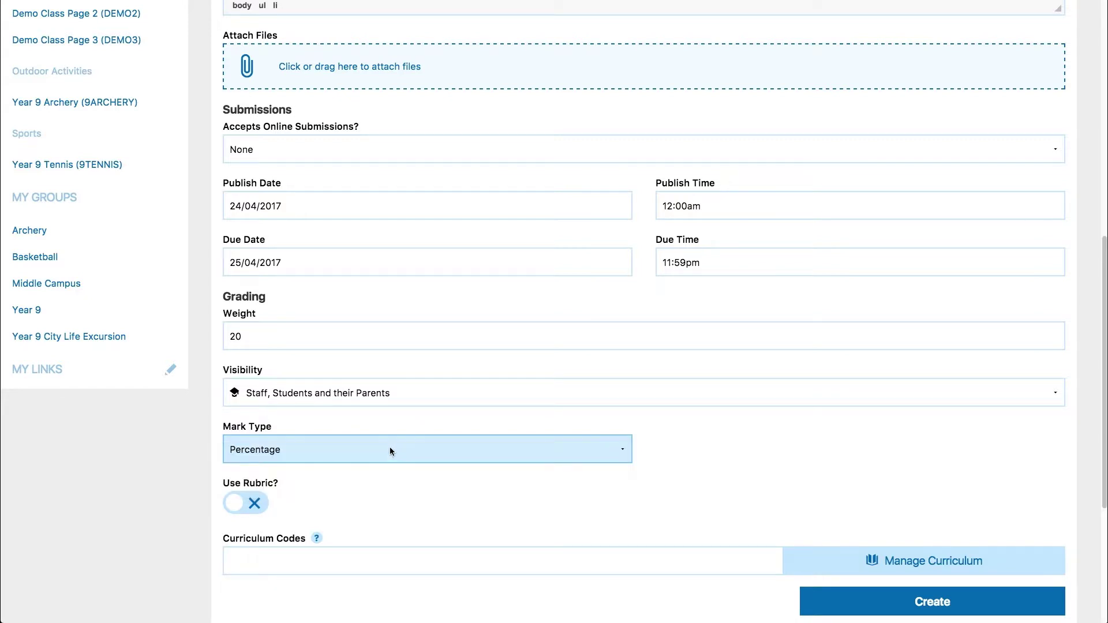
pyautogui.click(237, 504)
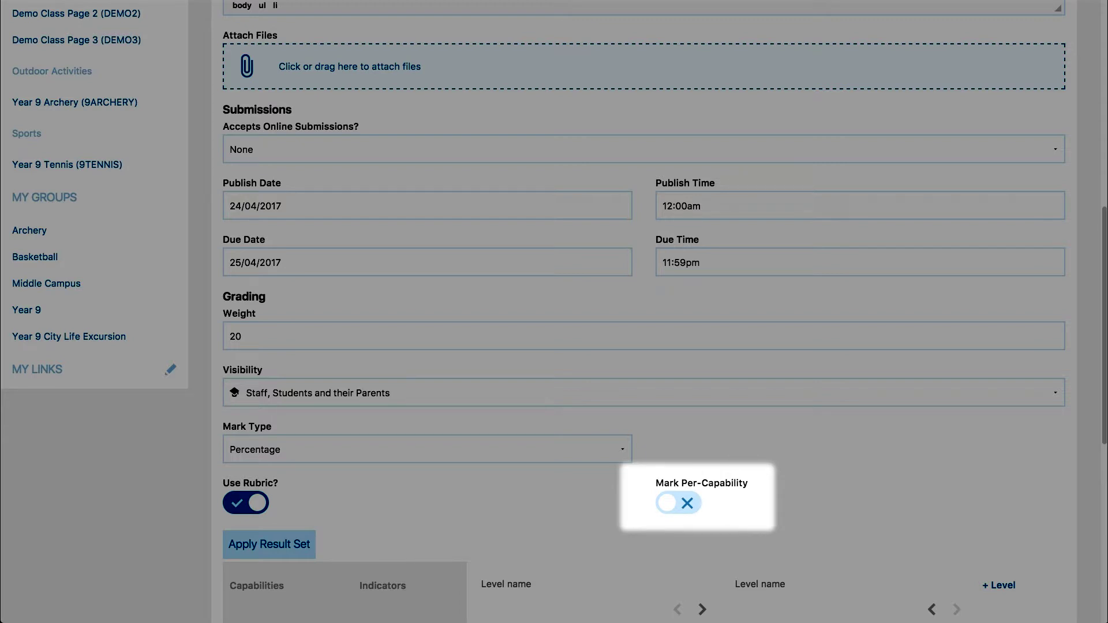
pyautogui.scroll(-3, 554, 312)
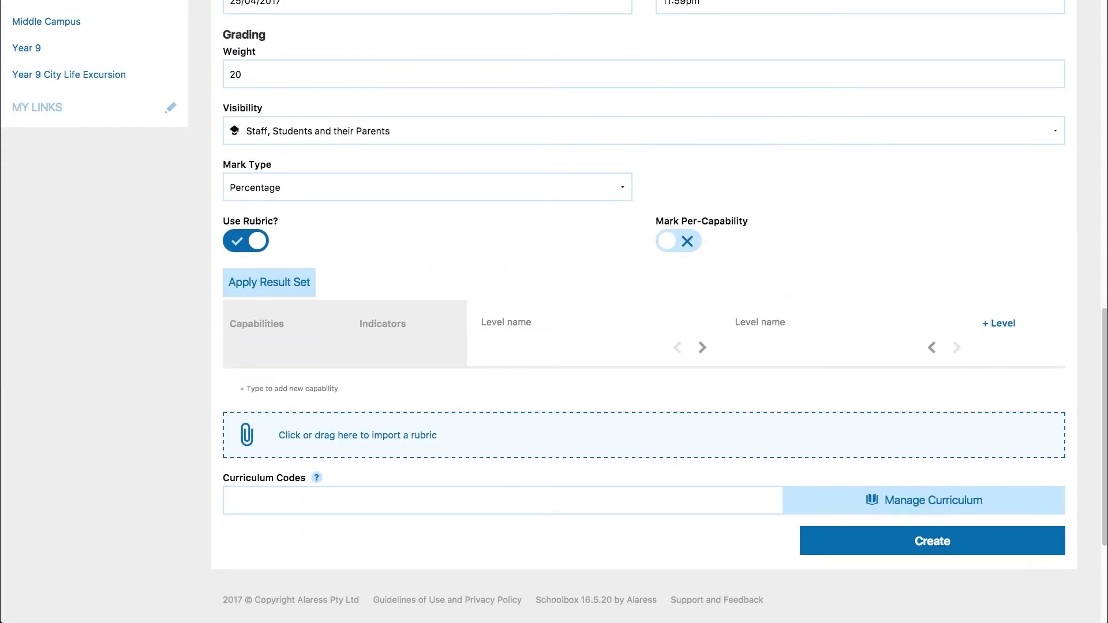
# Create five rubric levels: Above, At, Approaching, Below Expected Level, and Not Shown
pyautogui.click(594, 323)
pyautogui.write('Above Expected Level')
pyautogui.press('Tab')
pyautogui.write('At E')
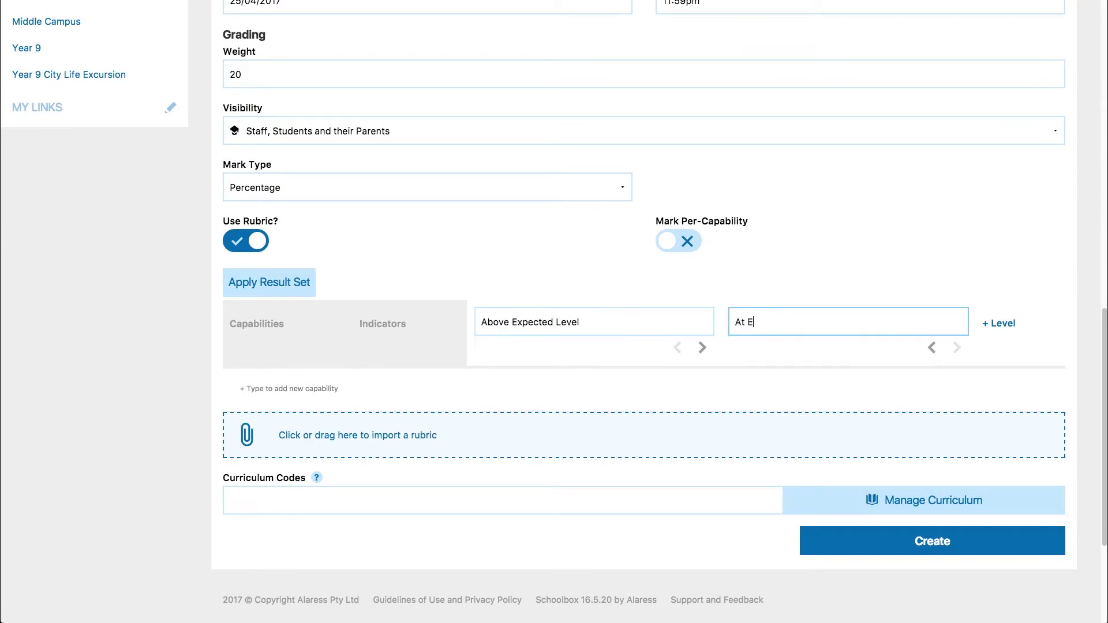
pyautogui.write('xpected Level')
pyautogui.click(999, 322)
pyautogui.write('Approaching Expected ')
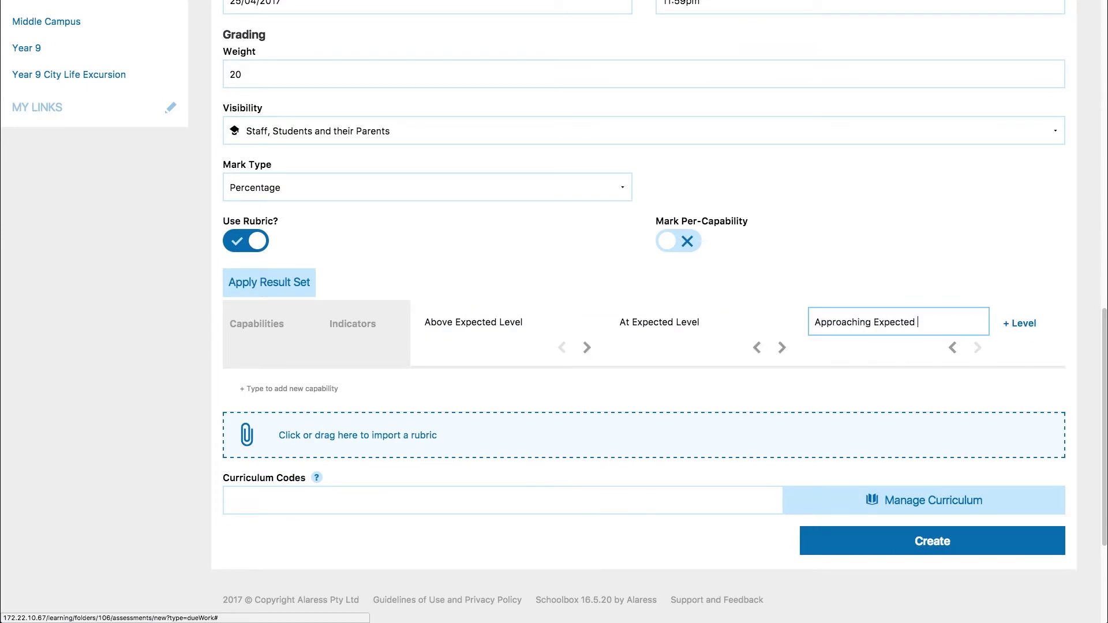
pyautogui.write('Level')
pyautogui.click(1026, 325)
pyautogui.write('Below Expected Level')
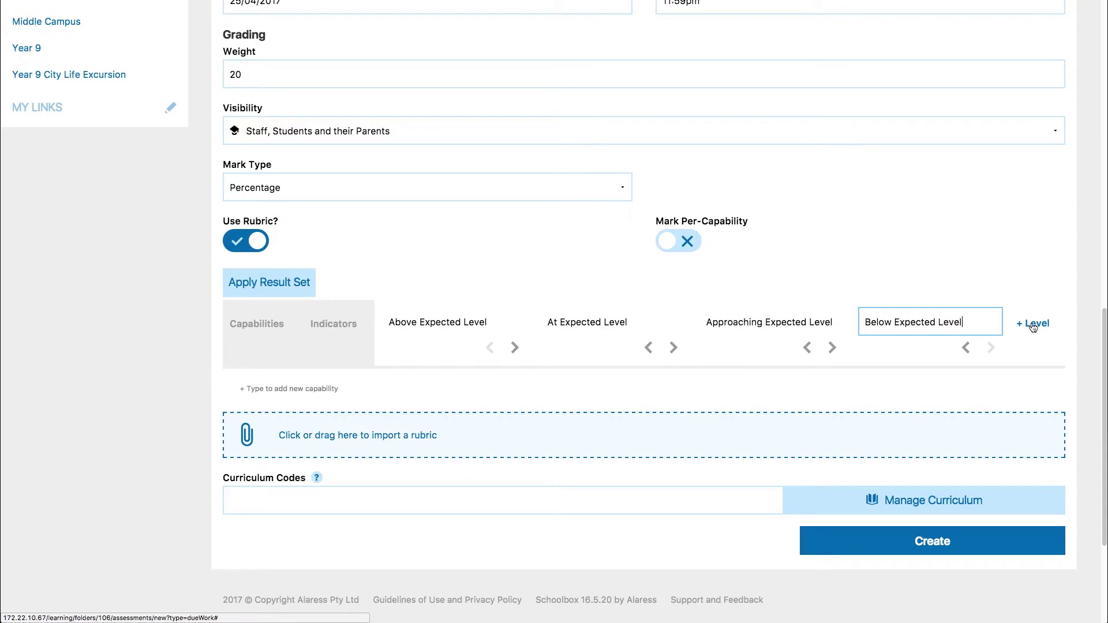
pyautogui.click(1032, 324)
pyautogui.write('Not Shown')
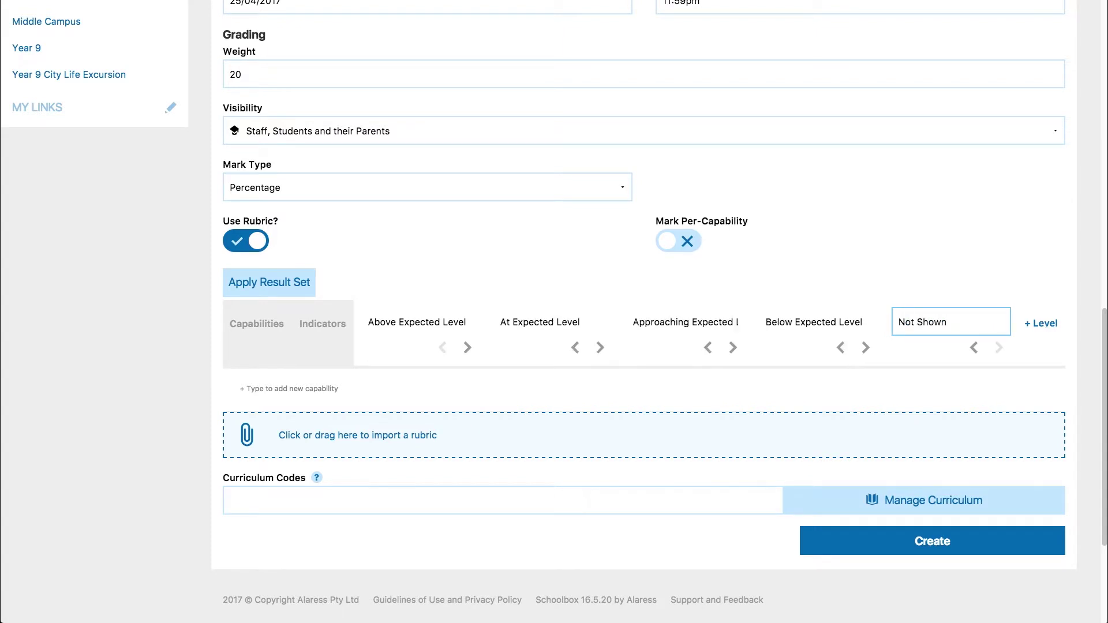
# Add the Grammar capability with a Coherence indicator
pyautogui.click(327, 388)
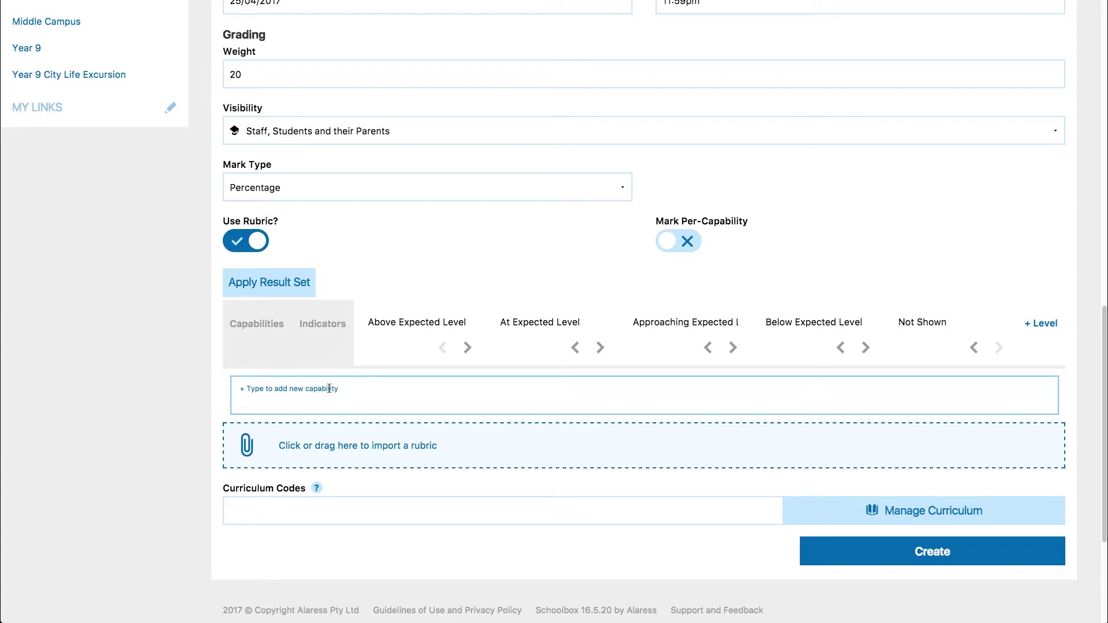
pyautogui.write('Grammar')
pyautogui.press('Return')
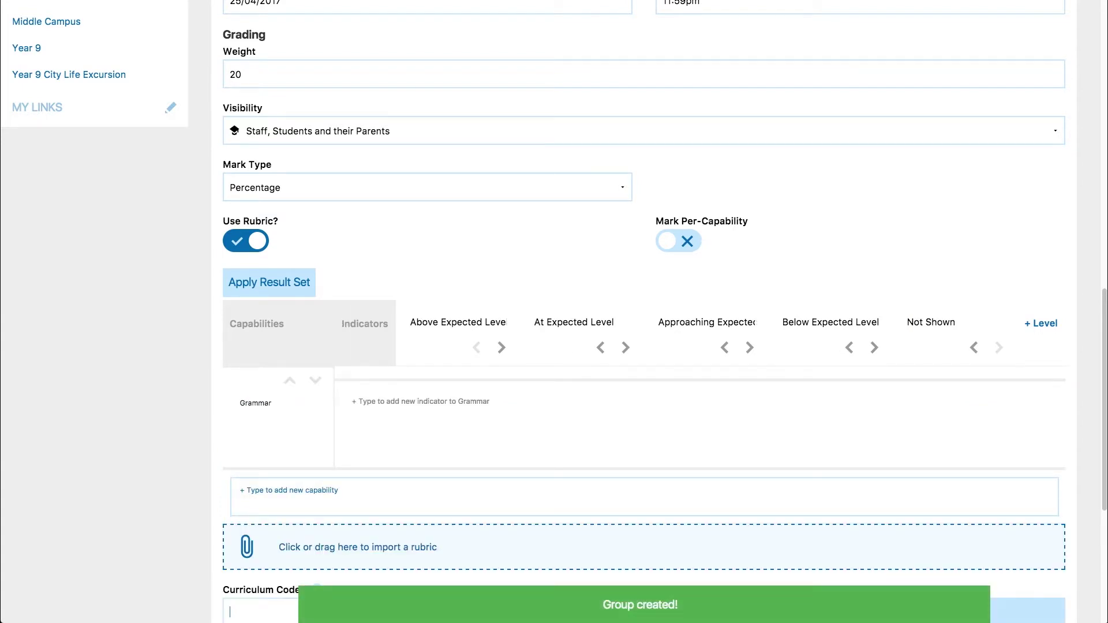
pyautogui.click(399, 408)
pyautogui.write('Coher')
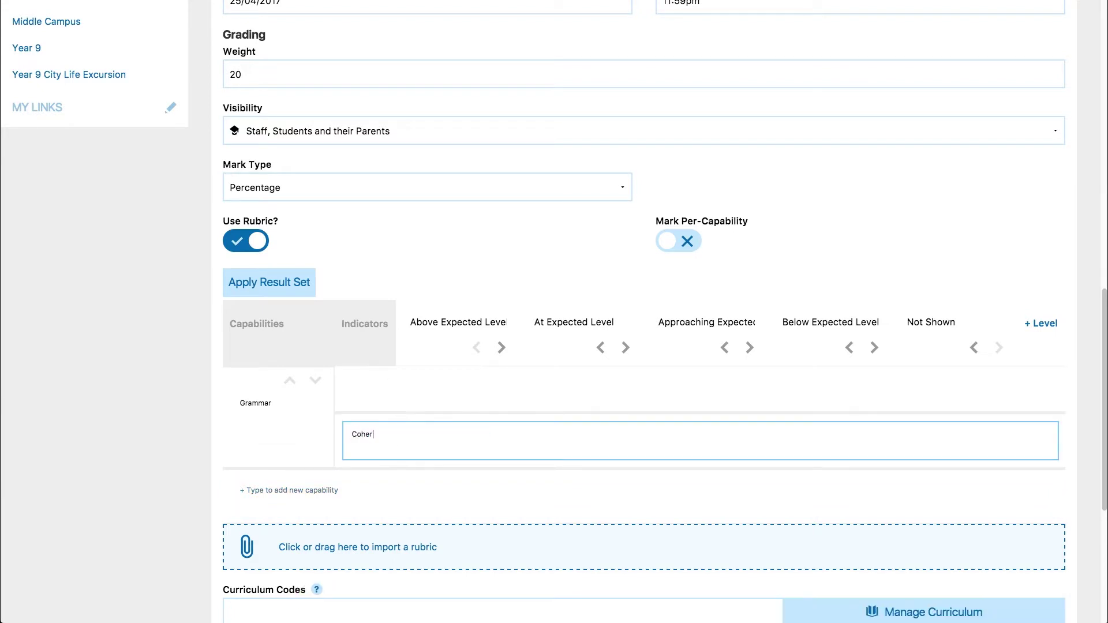
pyautogui.write('ence')
pyautogui.press('Return')
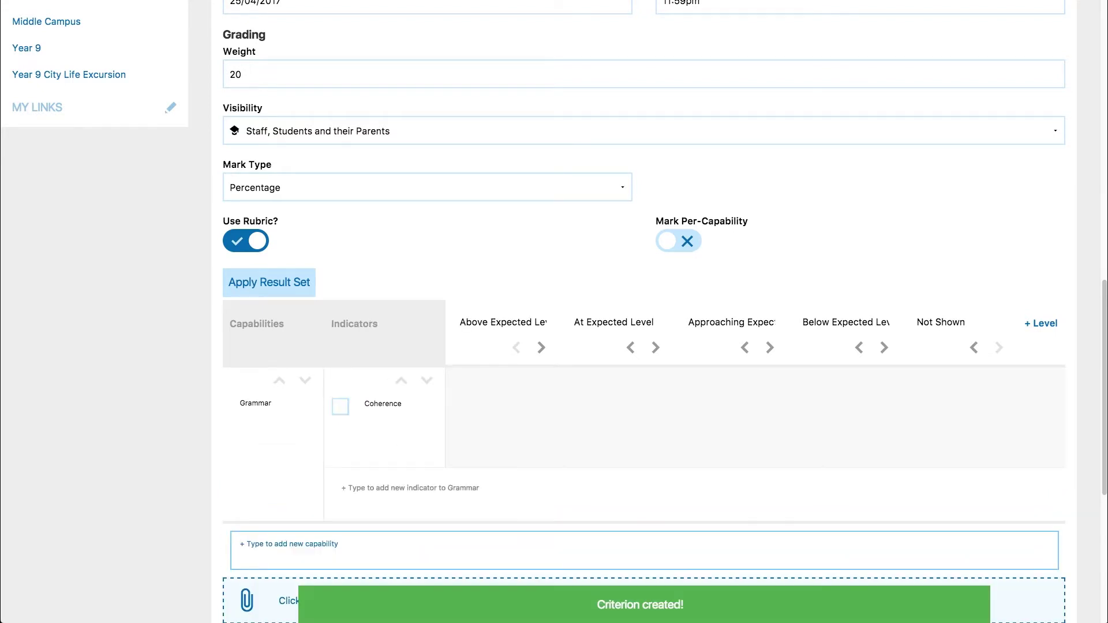
pyautogui.scroll(-3, 149, 493)
# Add the Knowledge and Understanding of the Text capability with a Knowledge of the Text indicator
pyautogui.click(268, 372)
pyautogui.write('Knowledge and Understa')
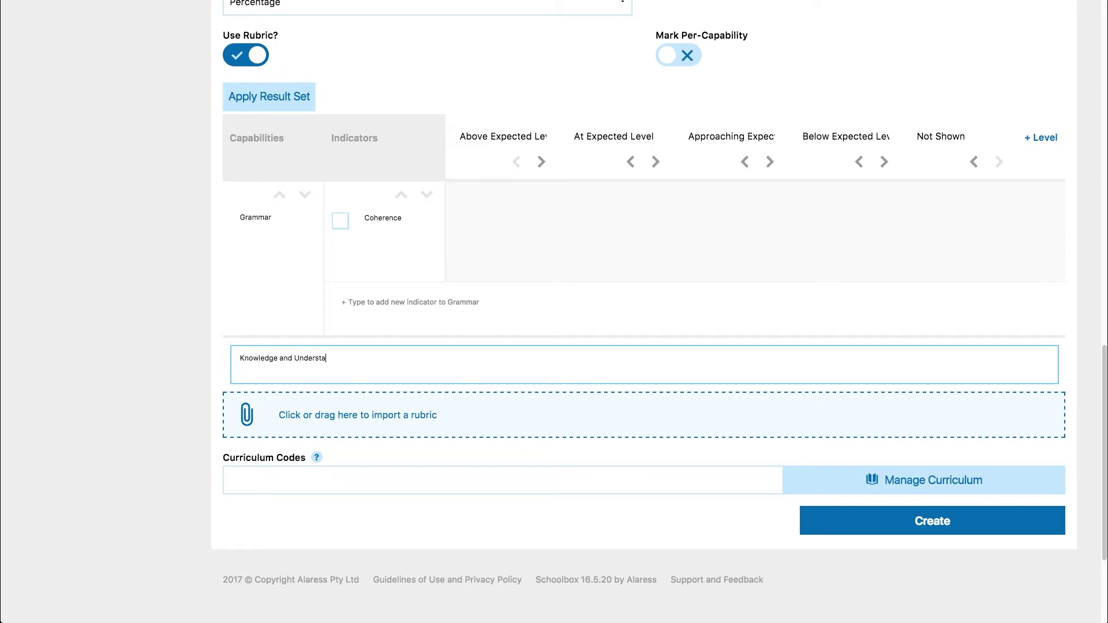
pyautogui.write('nding of the Text')
pyautogui.press('Return')
pyautogui.write('Knowledge of the Tex')
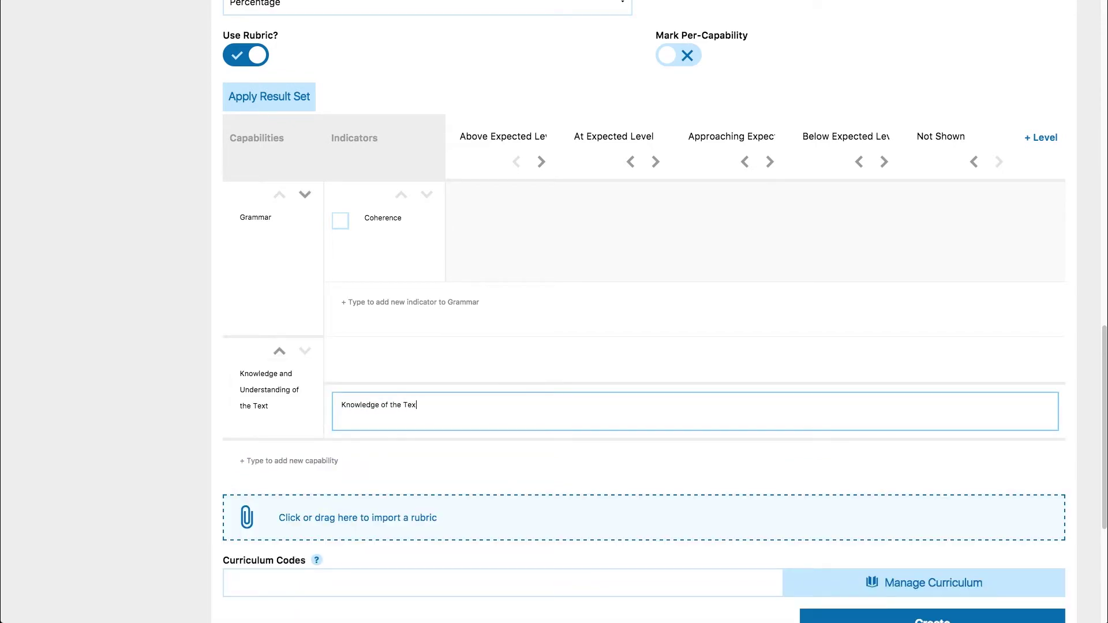
pyautogui.write('t')
pyautogui.press('Return')
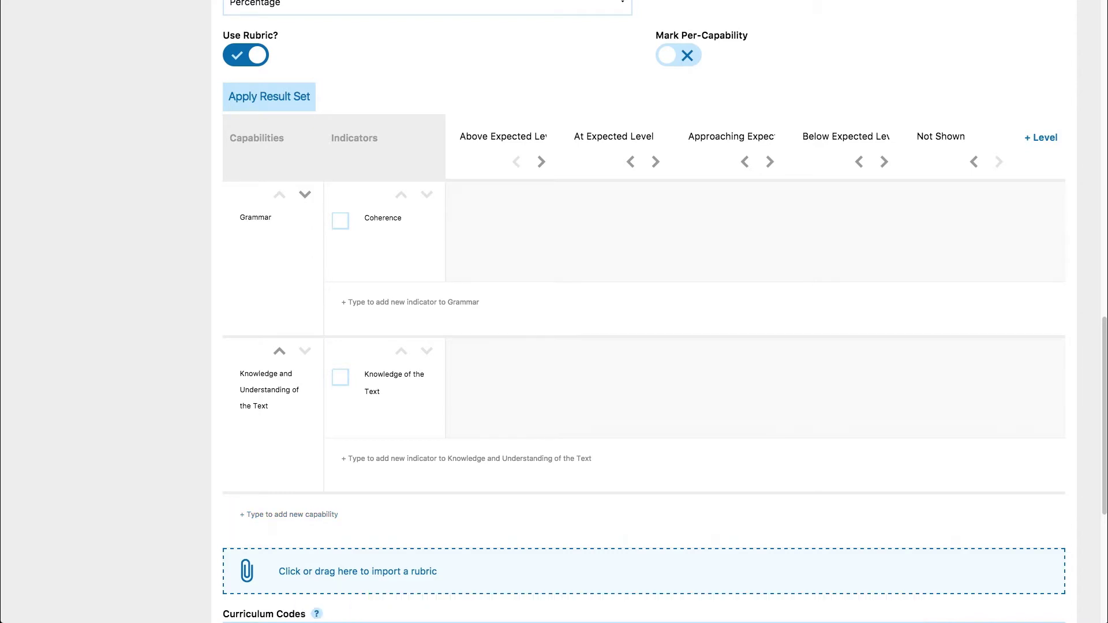
pyautogui.click(338, 224)
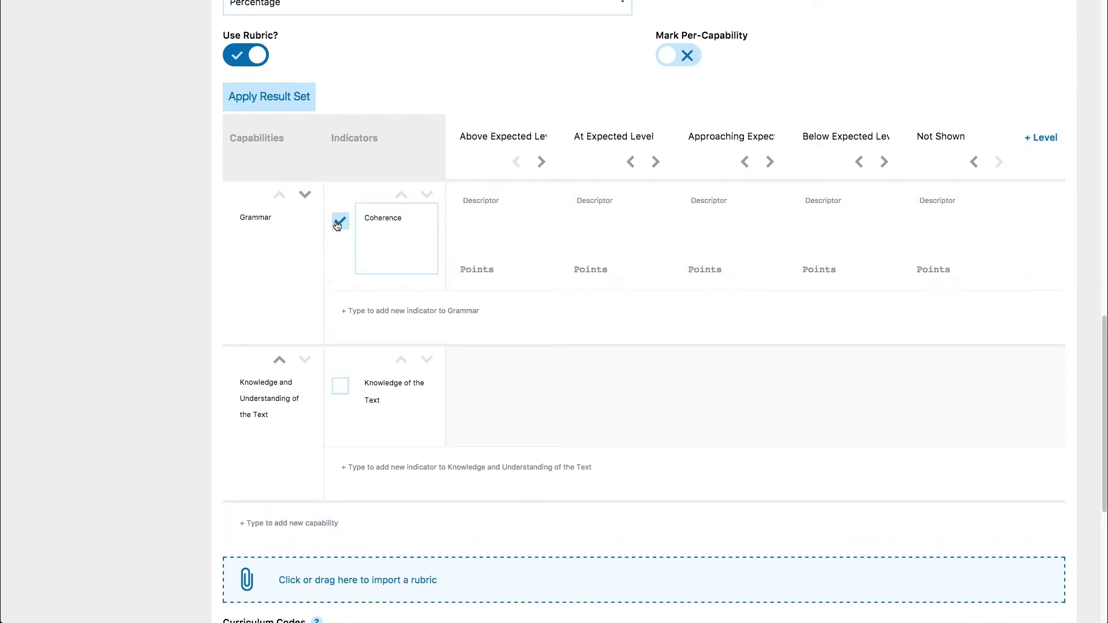
# Paste Coherence descriptors into all five levels, Above Expected Level through Not Shown
pyautogui.click(481, 202)
pyautogui.write('All ideas and arguments are expressed concisely with vocabulary appropriate to the context.')
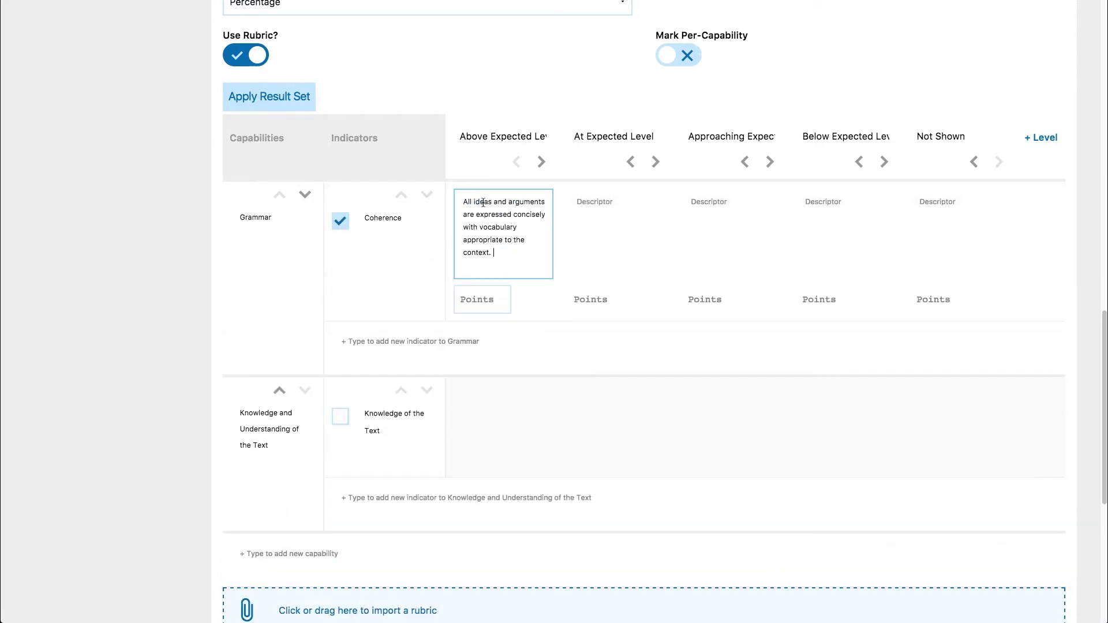
pyautogui.click(583, 208)
pyautogui.write('Sentences are well constructed and are linked together to form a coherent discussion.')
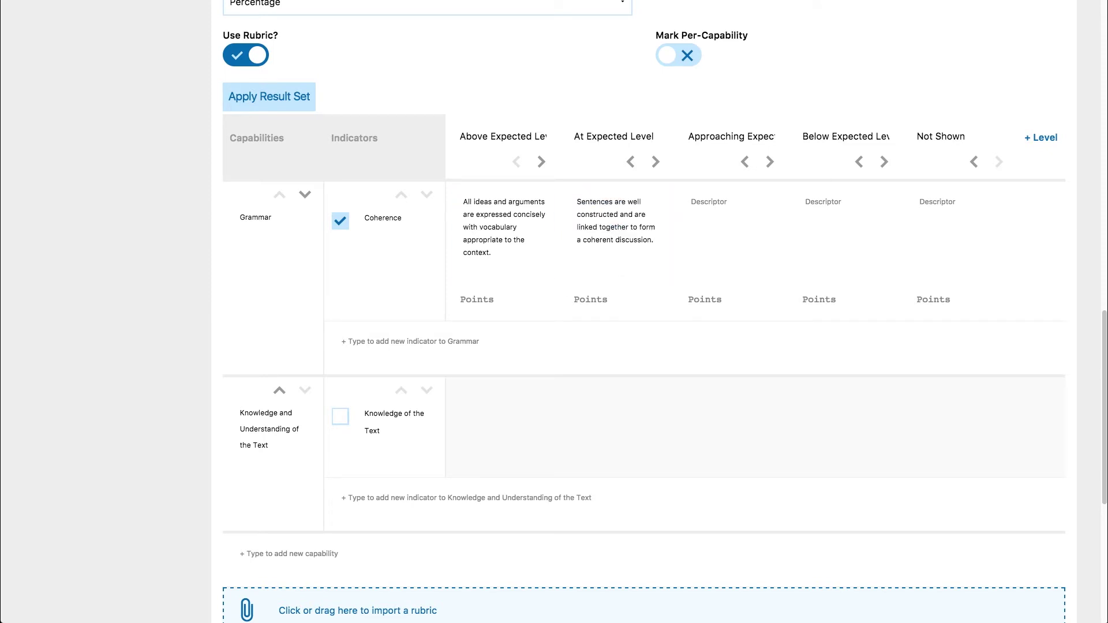
pyautogui.click(708, 202)
pyautogui.write('Grammar and mechanics of sentences is mostly correct.')
pyautogui.click(828, 212)
pyautogui.write('Basic idea of sentences is understood.')
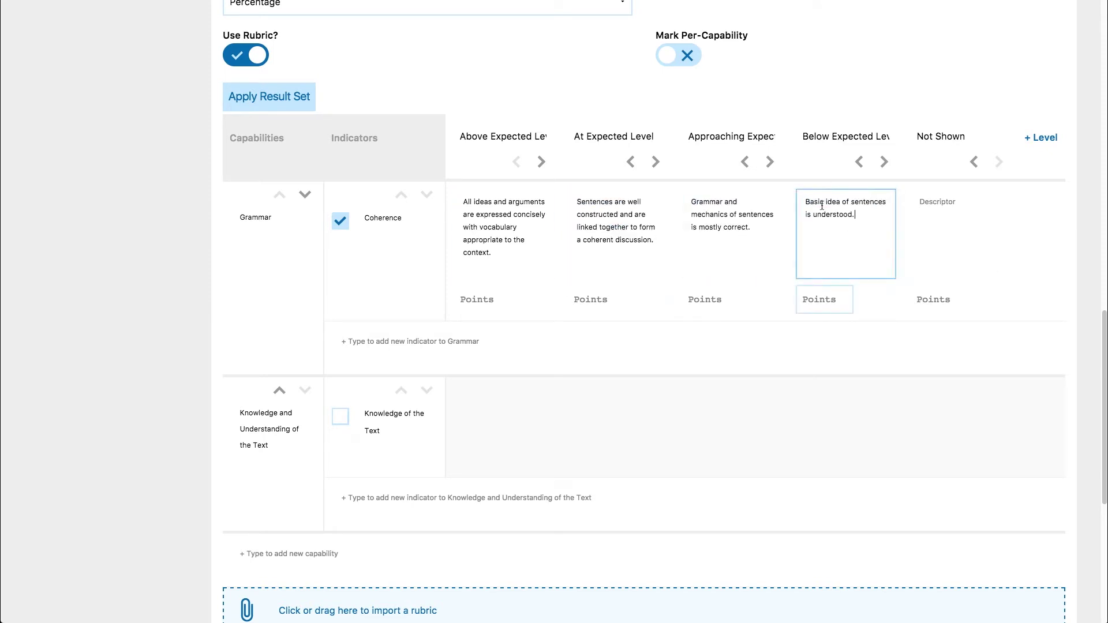
pyautogui.click(939, 208)
pyautogui.click(942, 209)
pyautogui.write('Not Shown')
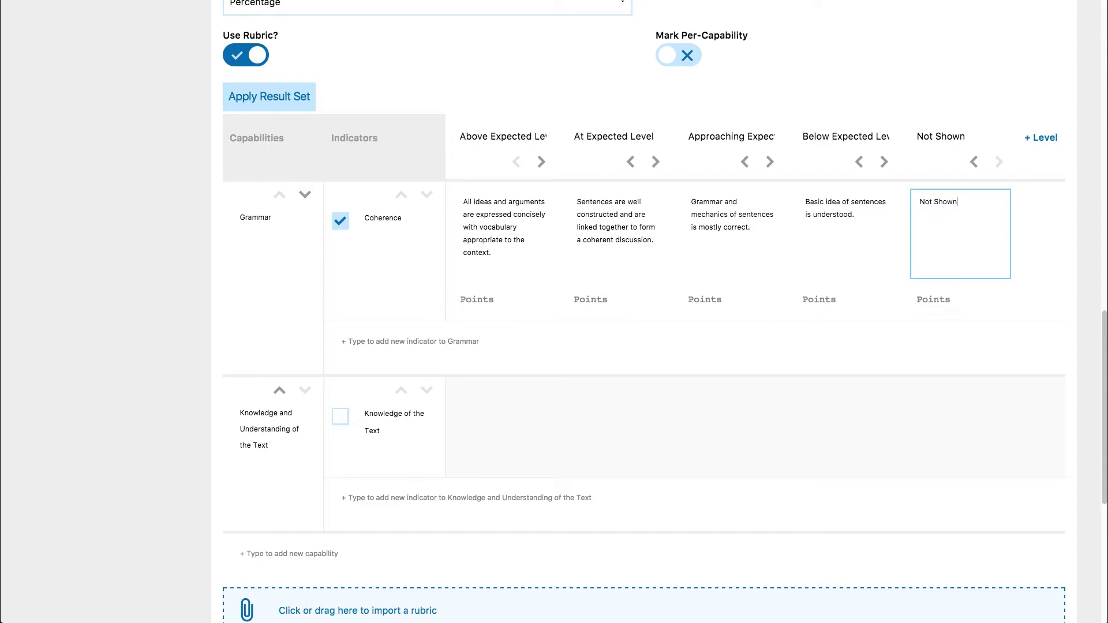
pyautogui.click(1045, 497)
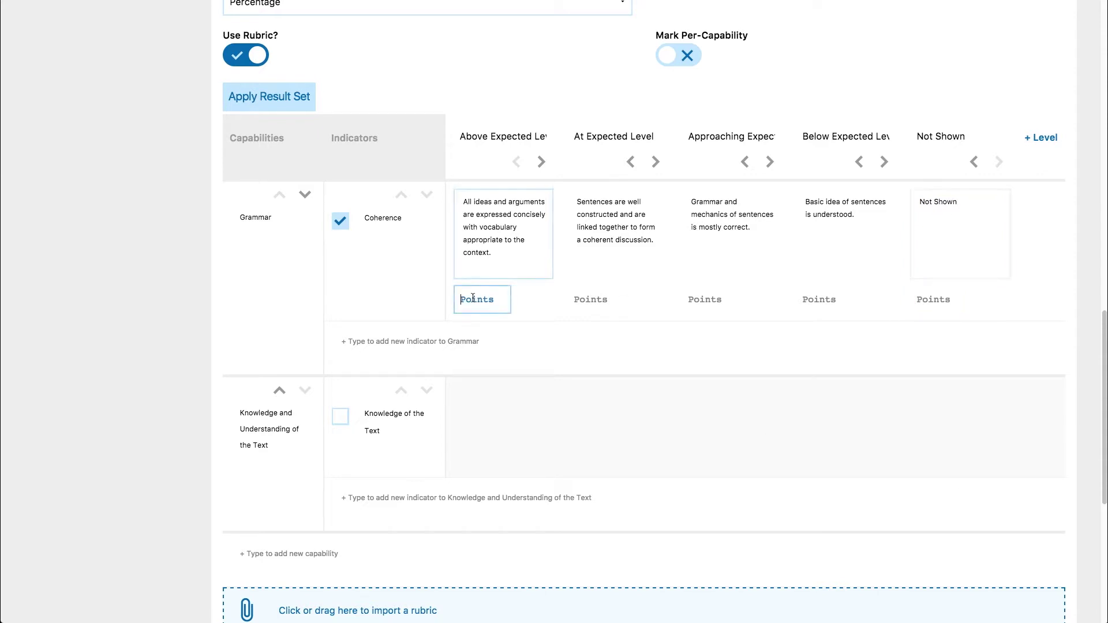
pyautogui.write('4')
# Score Coherence's levels with points 4, 3, 2, 1 and 0
pyautogui.click(573, 299)
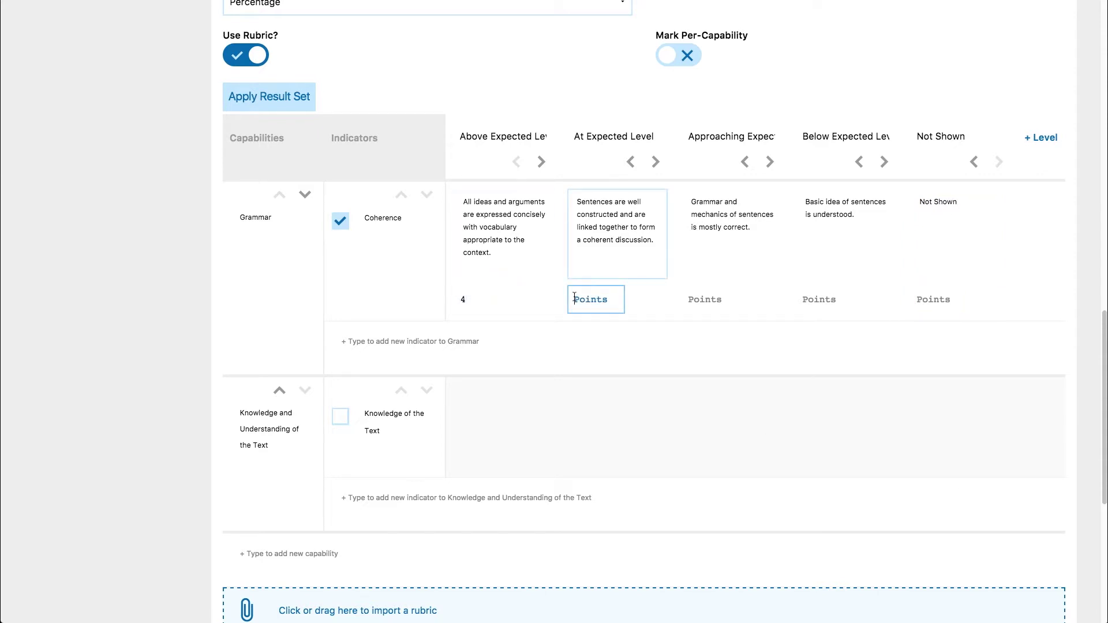
pyautogui.write('3')
pyautogui.click(706, 302)
pyautogui.write('2')
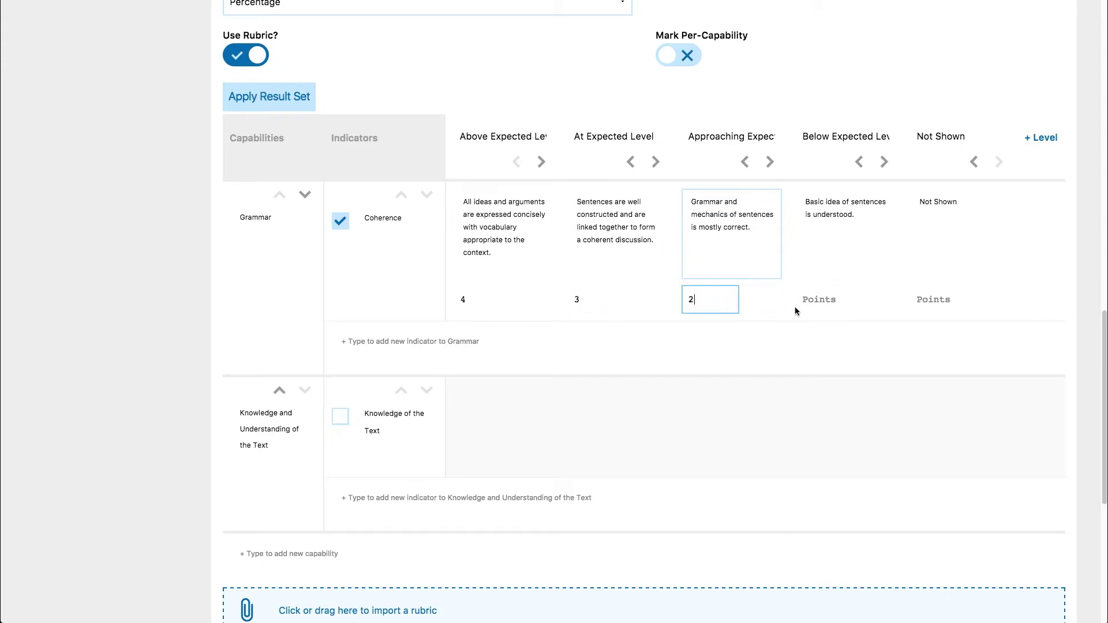
pyautogui.click(796, 309)
pyautogui.write('1')
pyautogui.click(935, 297)
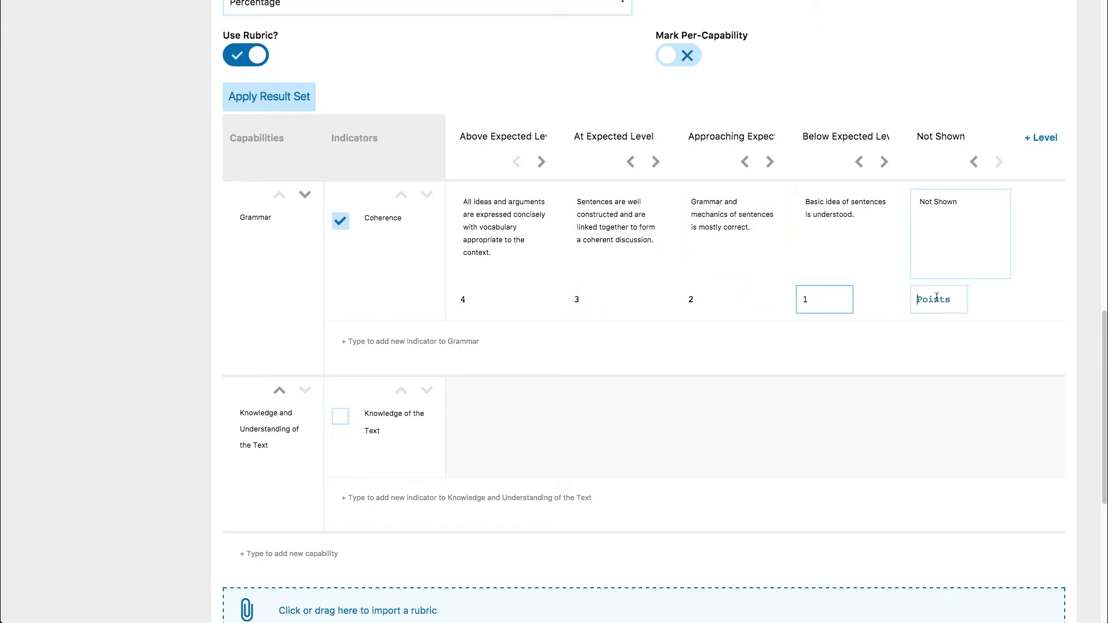
pyautogui.write('0')
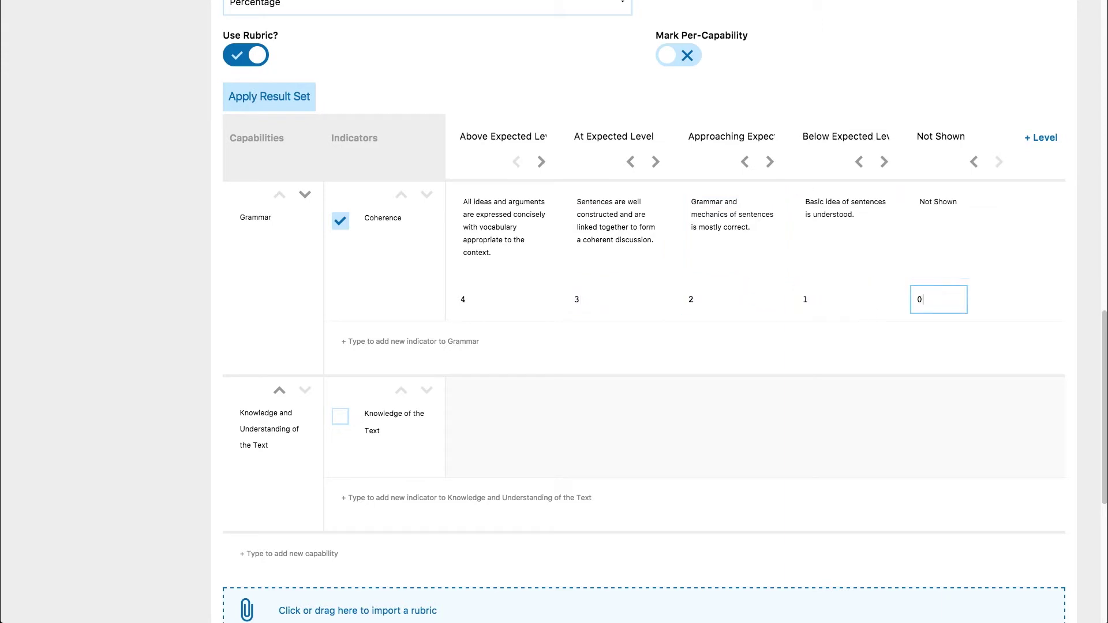
# Paste descriptors into every level of the Knowledge of the Text indicator
pyautogui.click(339, 416)
pyautogui.write('Demonstrates an understanding of the complexity of the text through elaboration, insights and reflections of the main ideas and themes relevant to the essay question.')
pyautogui.press('Tab')
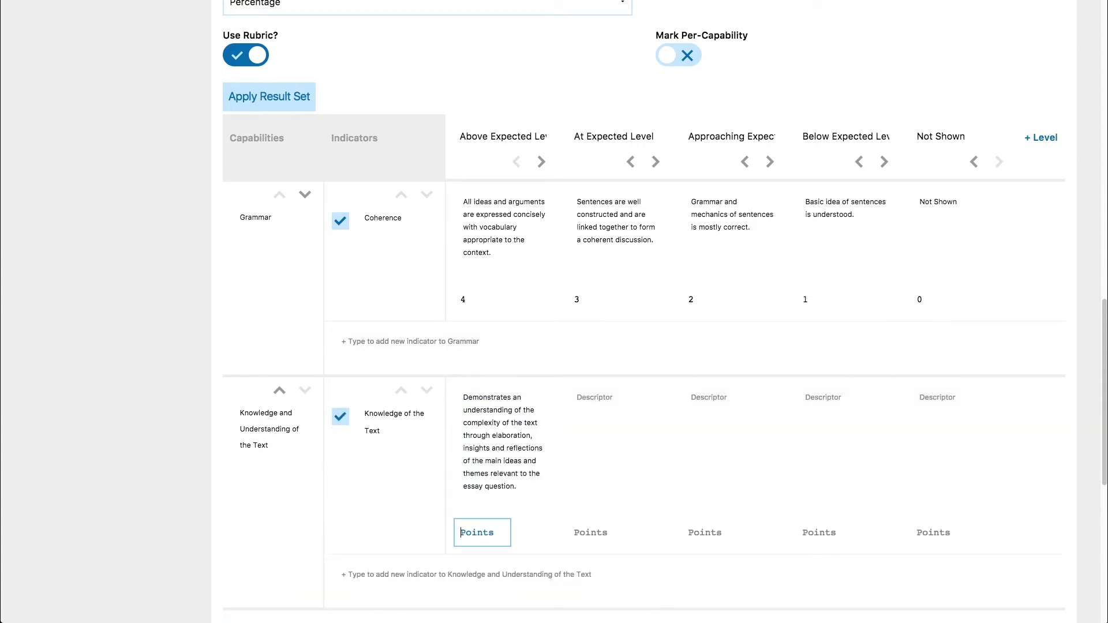
pyautogui.click(595, 397)
pyautogui.write('Examines how relevant themes and ideas relate to essay topic through examples and evidence.')
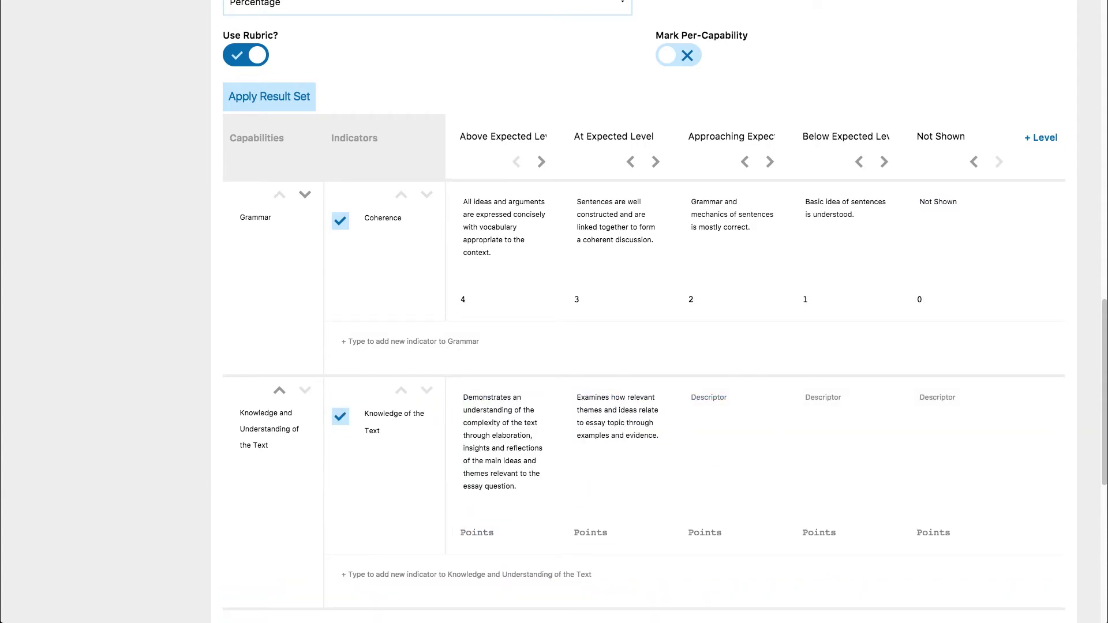
pyautogui.click(697, 407)
pyautogui.write('Identifies and discusses themes and ideas relevant to essay topic.')
pyautogui.click(827, 408)
pyautogui.write('Refers to main ideas and themes of text.')
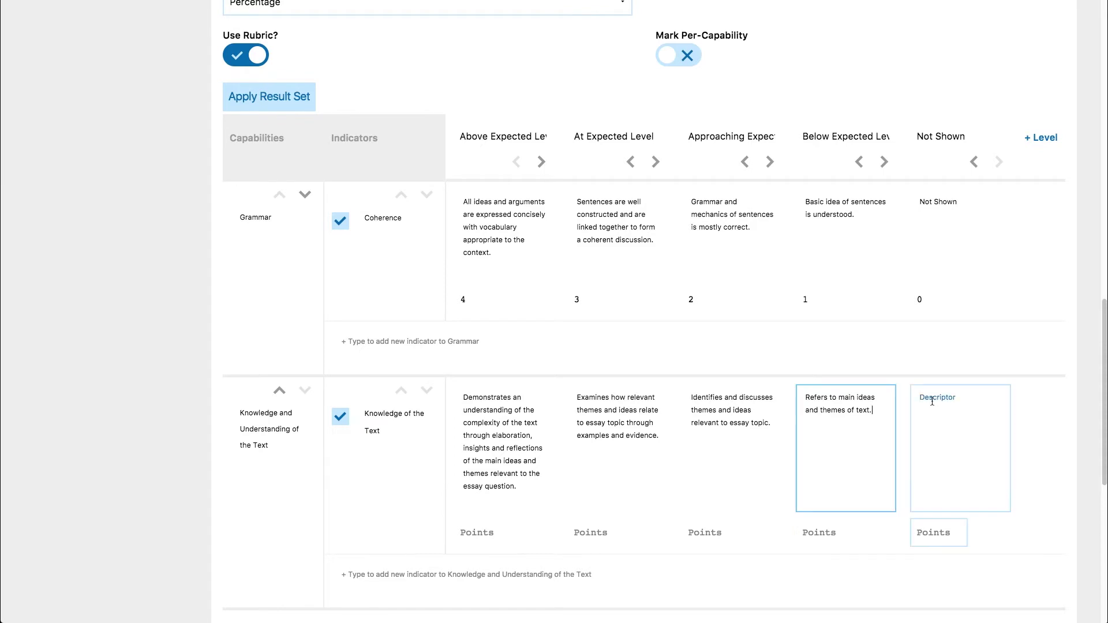
pyautogui.click(931, 401)
pyautogui.write('Not Shown')
pyautogui.press('Tab')
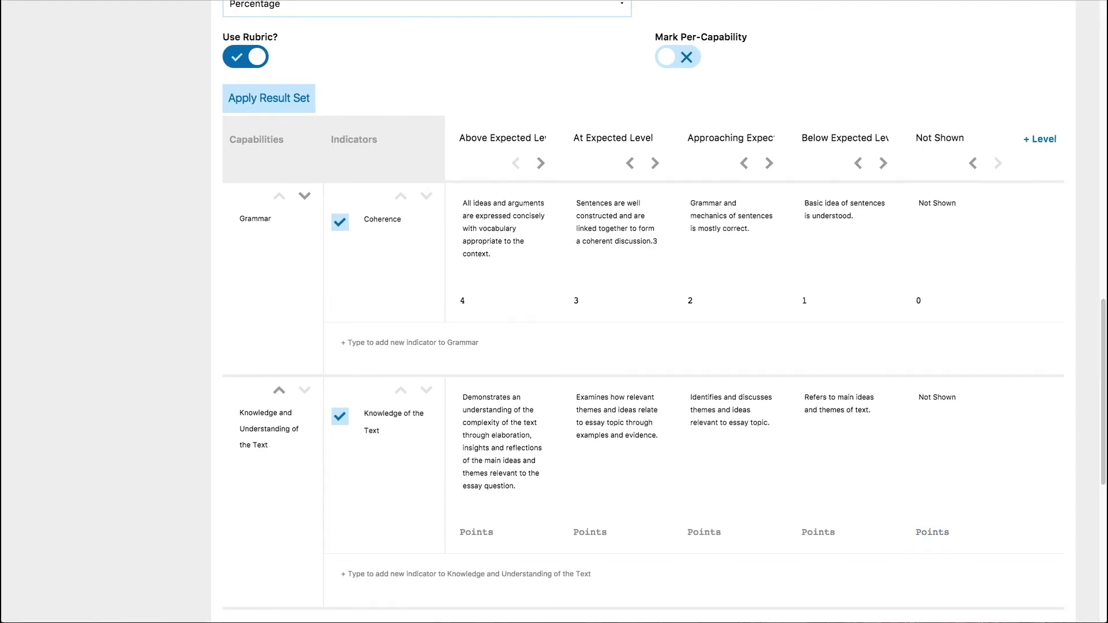
# Shift the Above, At and Below Expected Level columns into their new positions
pyautogui.click(540, 161)
pyautogui.click(655, 161)
pyautogui.click(769, 162)
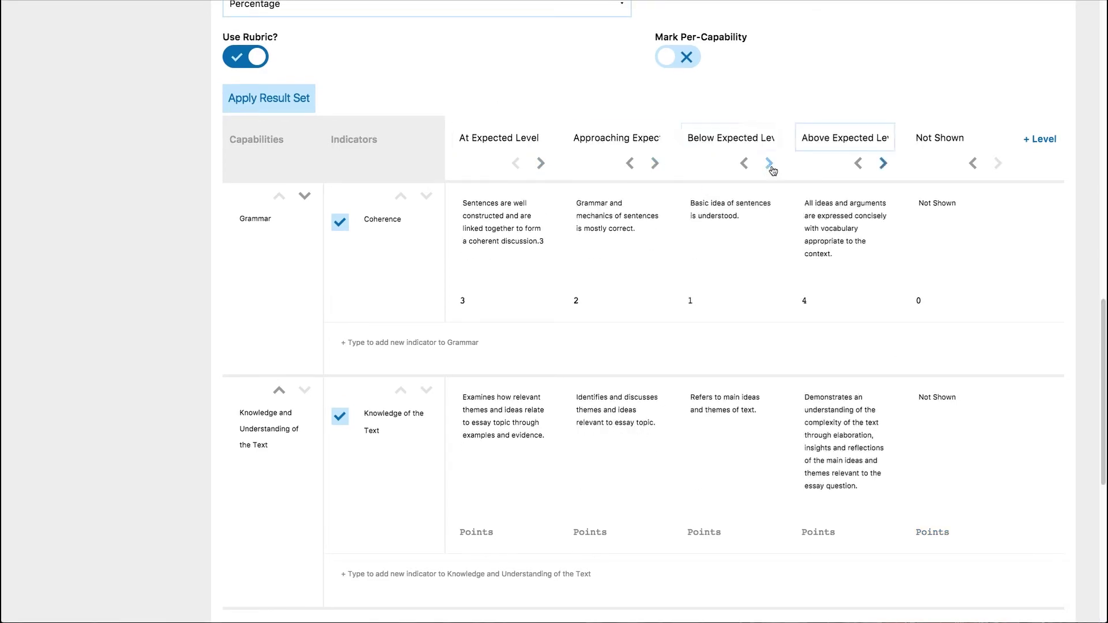
pyautogui.click(540, 163)
pyautogui.click(656, 164)
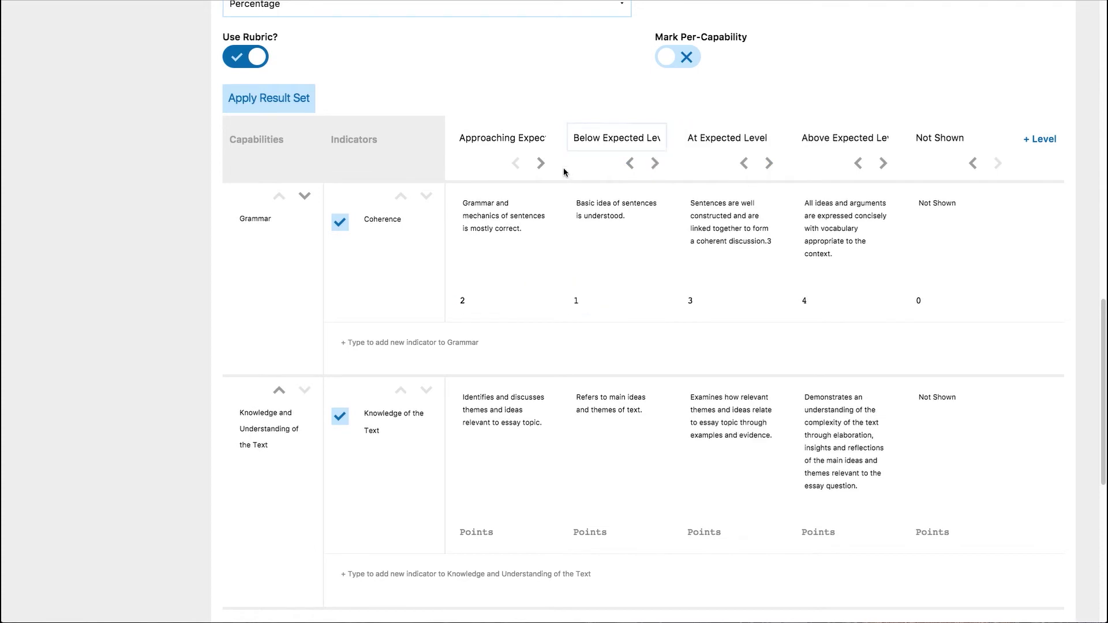
pyautogui.click(540, 163)
# Move Not Shown to the first column and create the essay task
pyautogui.click(973, 167)
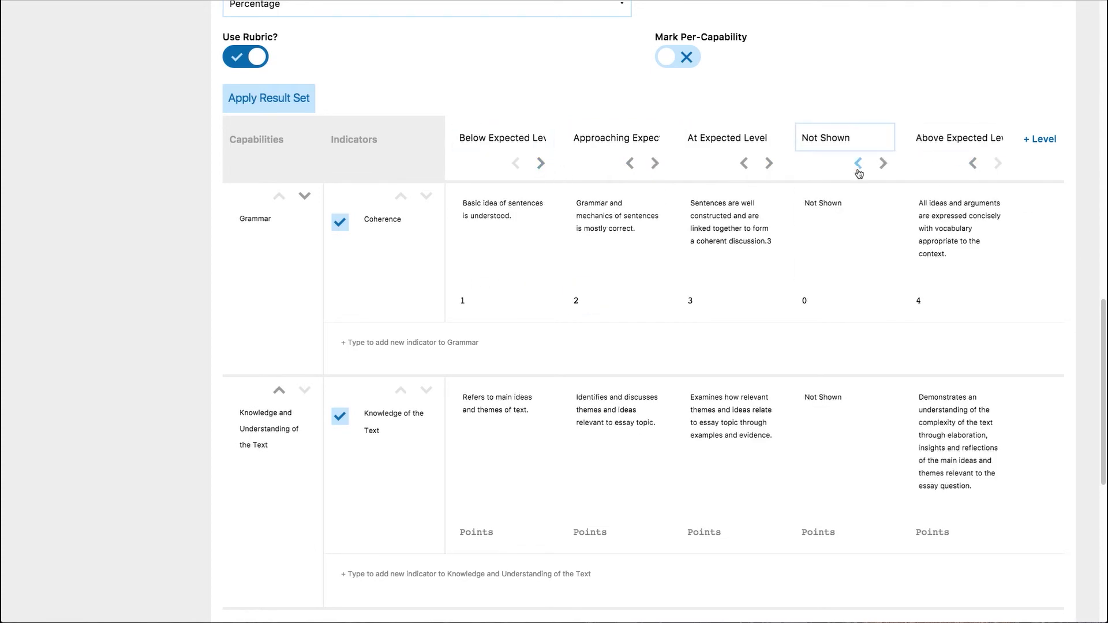
pyautogui.click(858, 166)
pyautogui.click(744, 167)
pyautogui.click(630, 166)
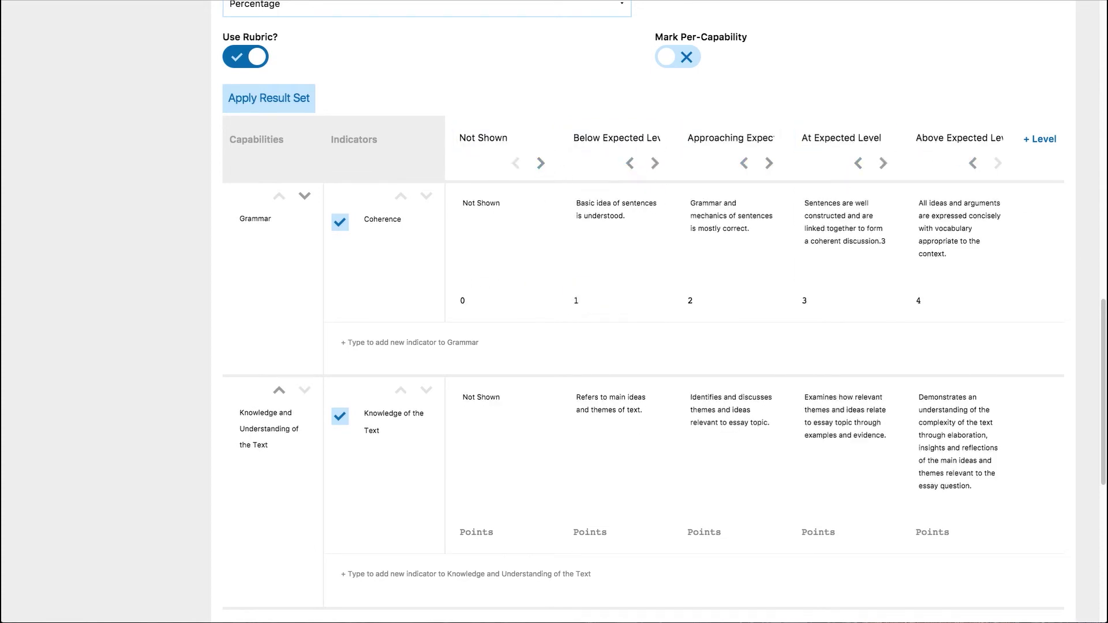
pyautogui.scroll(-4, 973, 460)
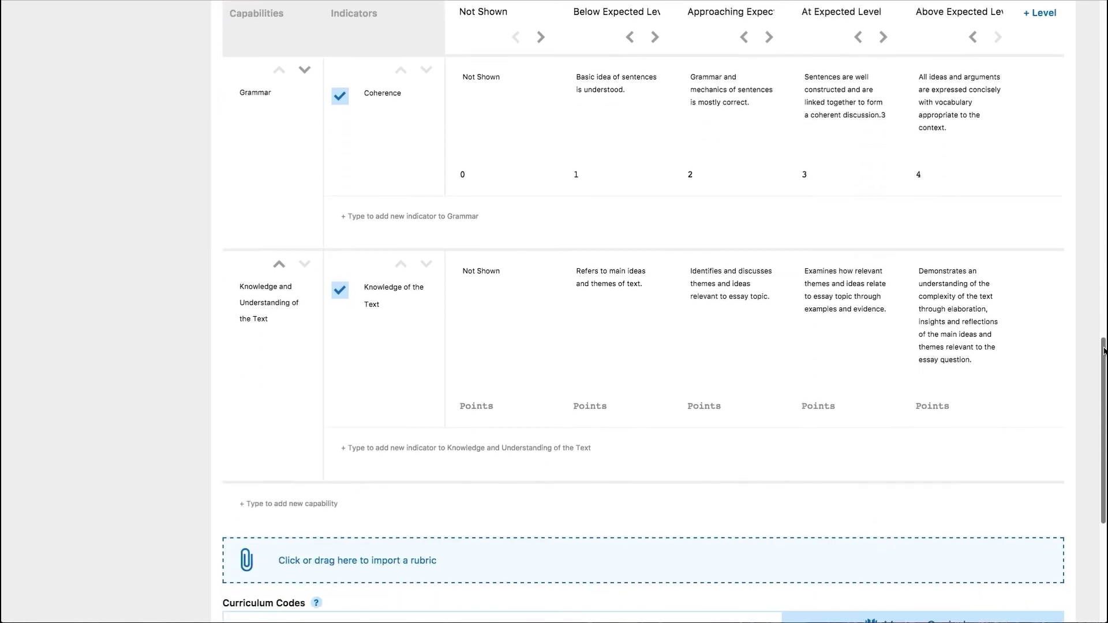
pyautogui.scroll(-5, 974, 460)
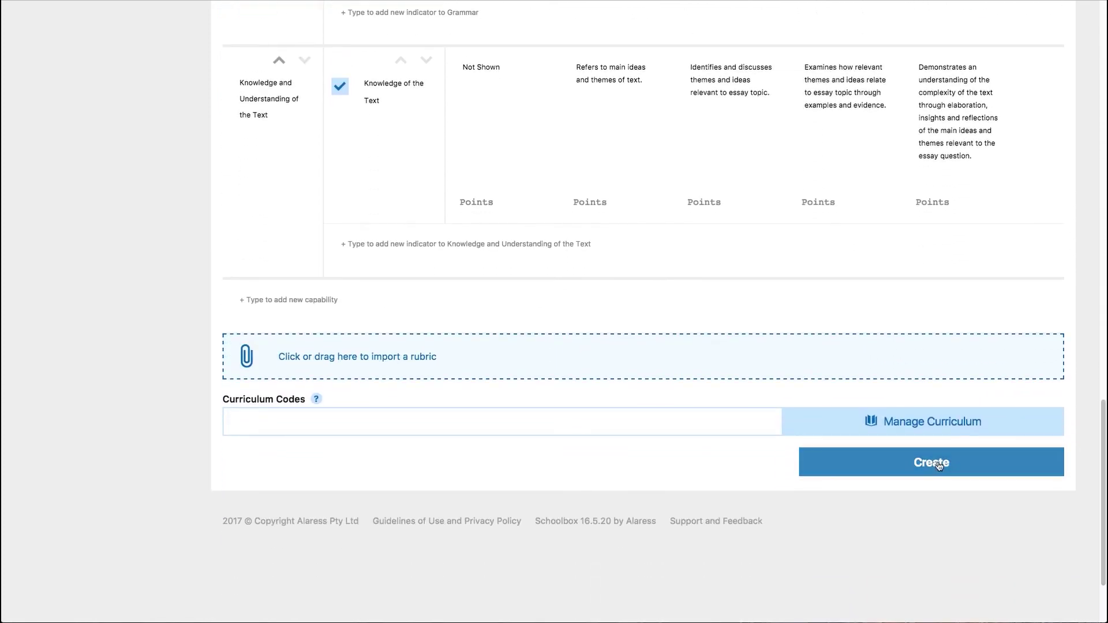
pyautogui.click(940, 467)
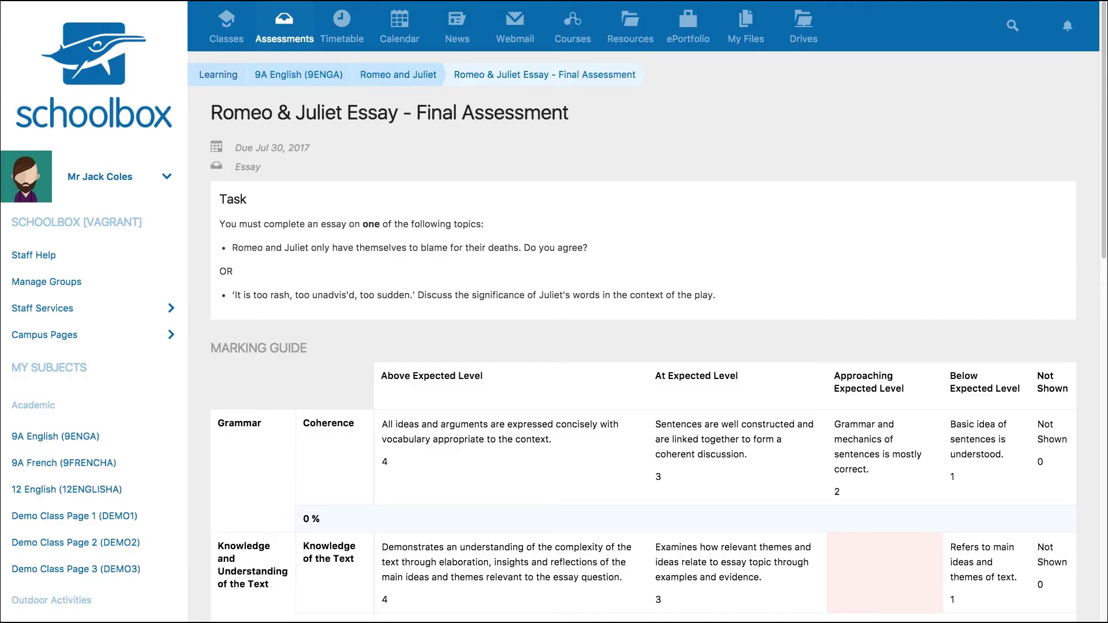